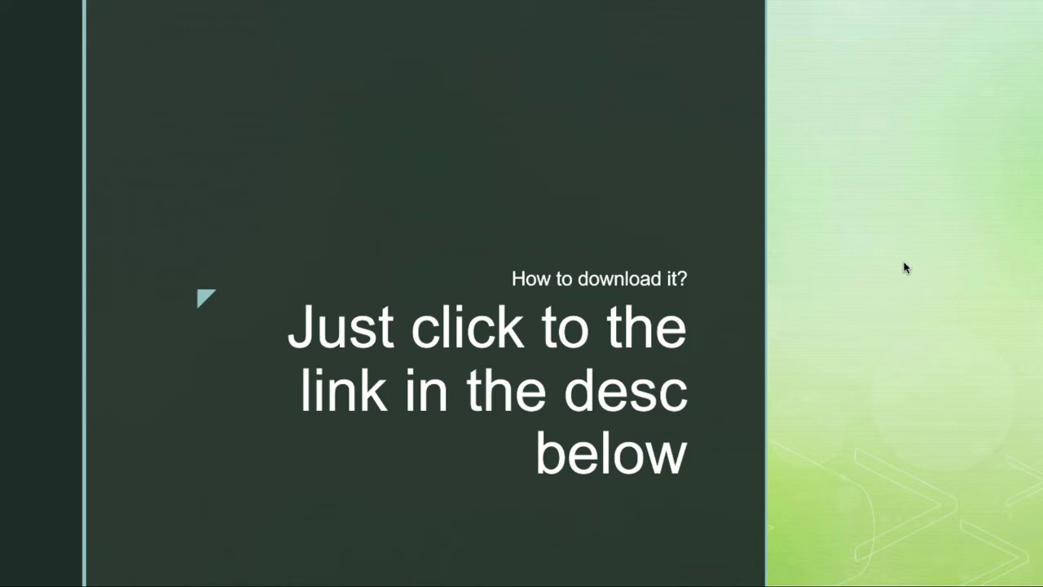
# - Switch to Chrome and examine the Scratch app's system requirements and operating system choices on the download page
pyautogui.hotkey('alt', 'Tab')
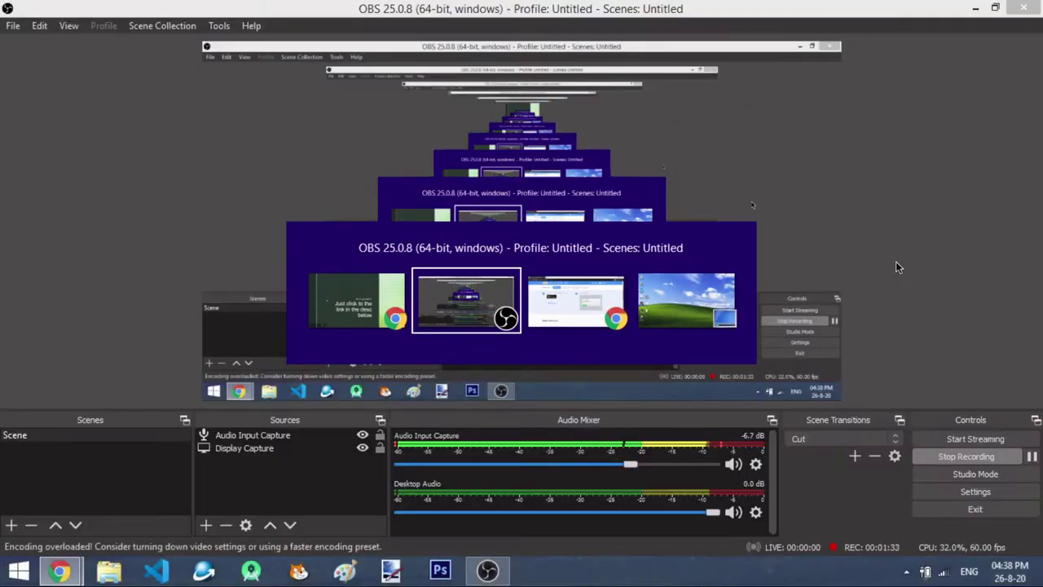
pyautogui.hotkey('alt', 'Tab')
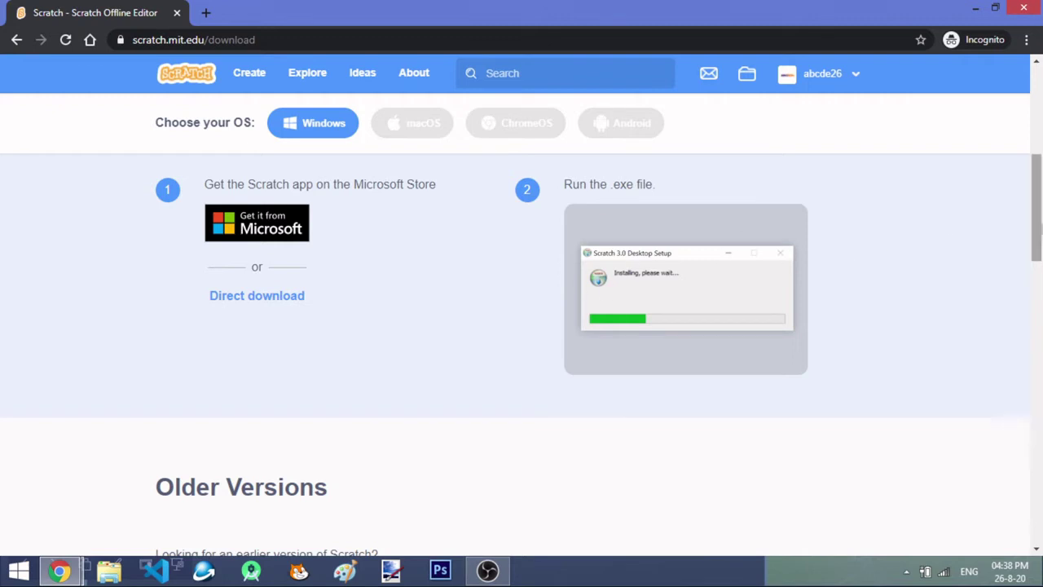
pyautogui.scroll(4, 1036, 207)
pyautogui.scroll(2, 131, 361)
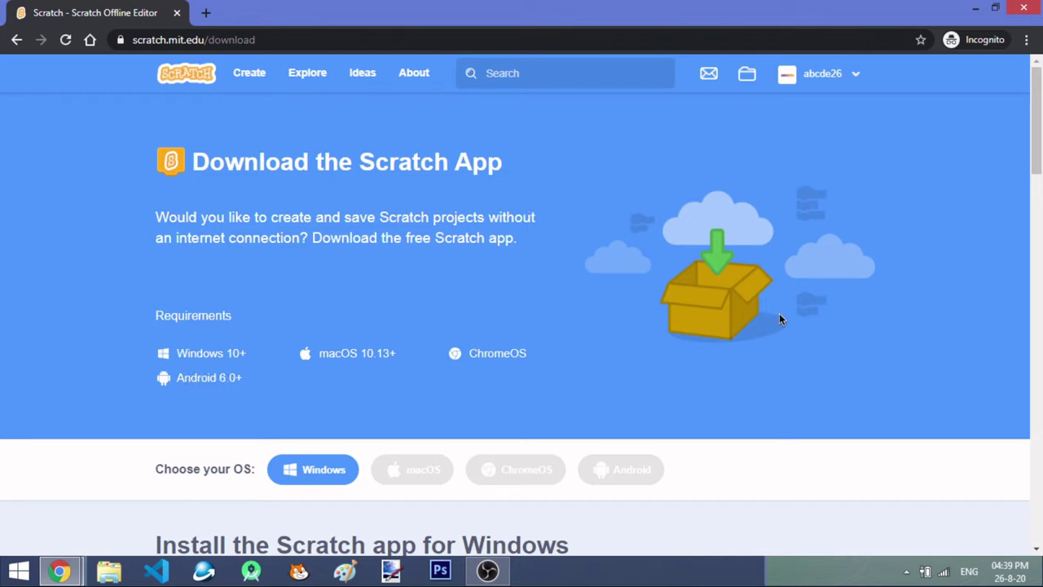
pyautogui.scroll(-1, 779, 318)
pyautogui.scroll(-1, 779, 318)
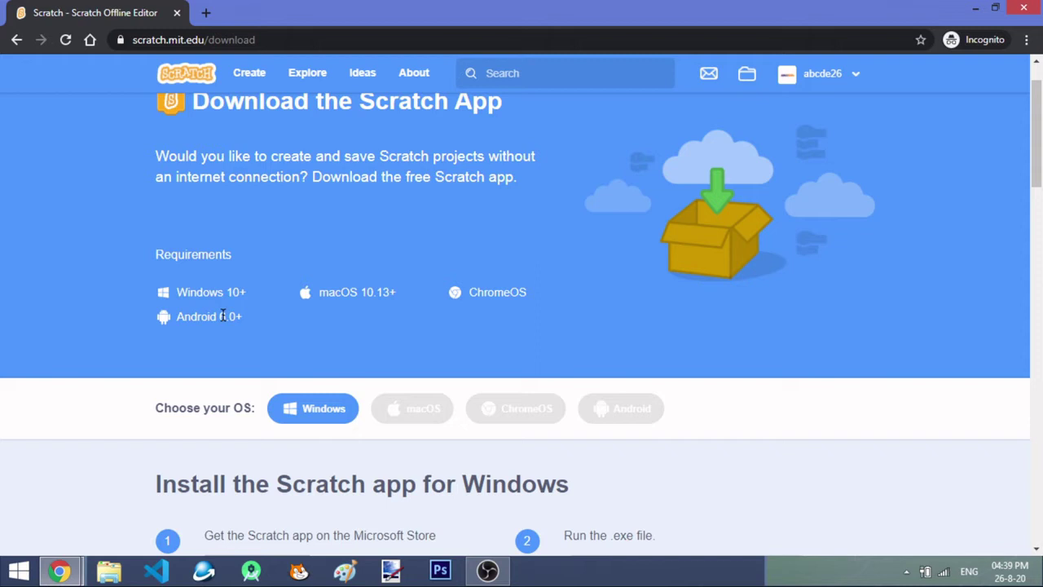
pyautogui.scroll(-5, 223, 316)
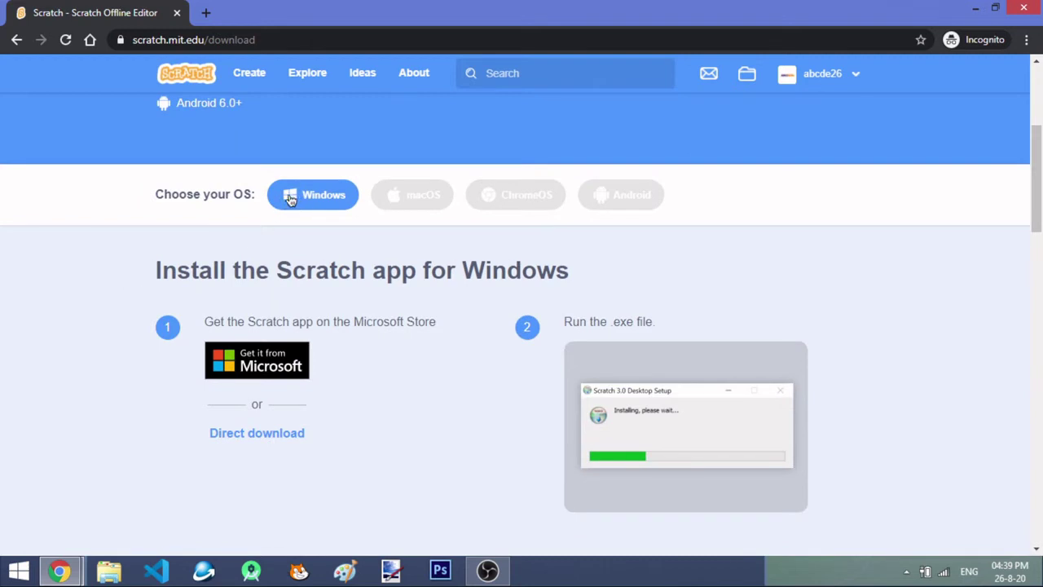
# - View the Scratch install instructions for macOS, ChromeOS and Android, and return to the Windows instructions
pyautogui.click(418, 195)
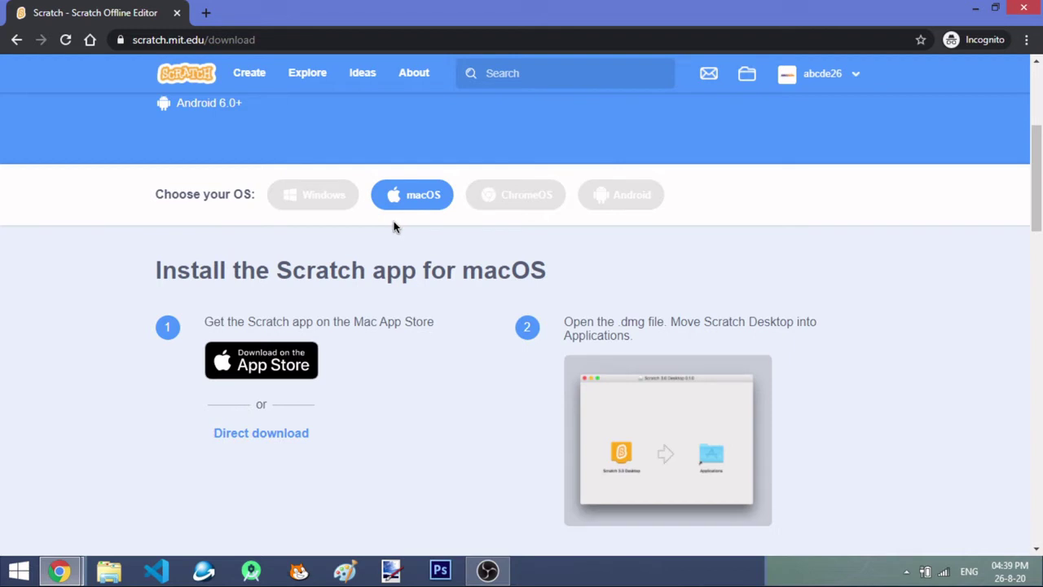
pyautogui.click(513, 205)
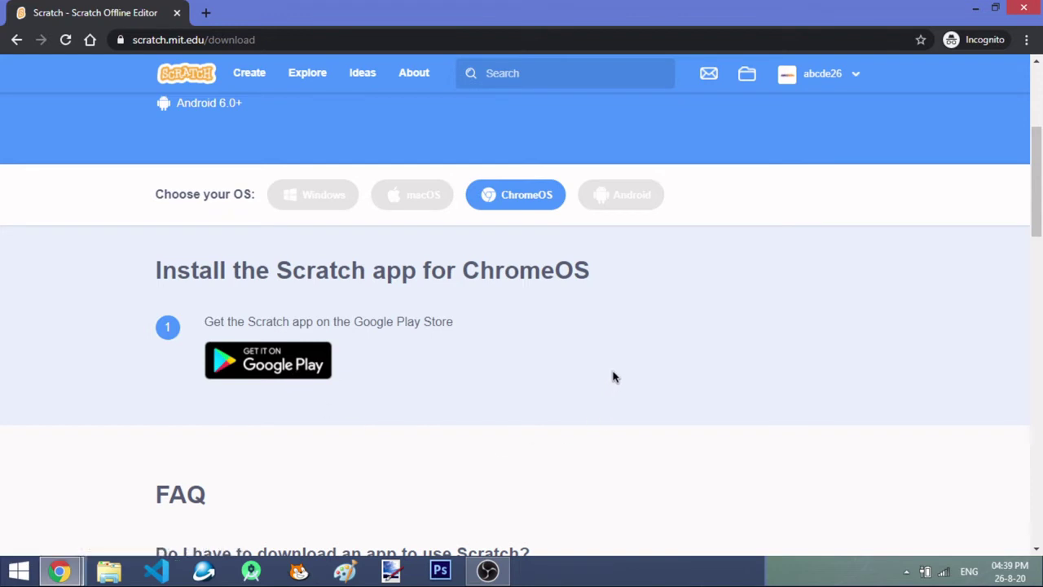
pyautogui.click(634, 194)
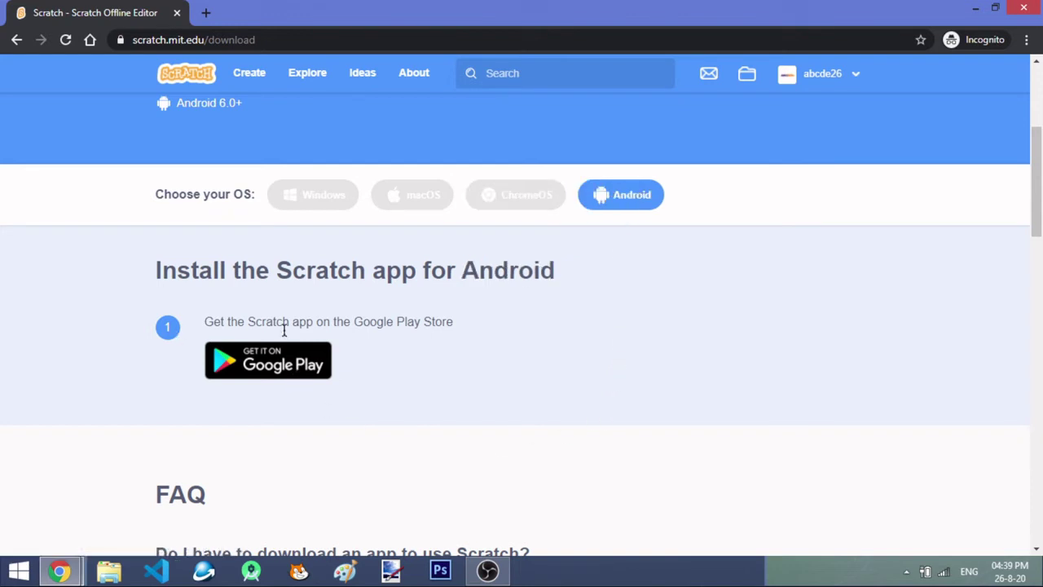
pyautogui.click(303, 189)
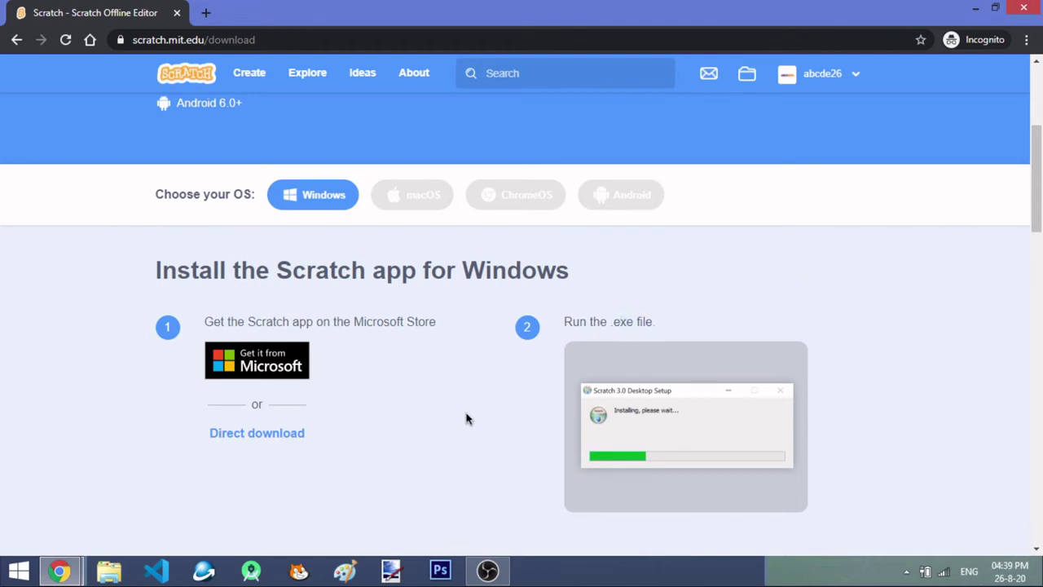
# - Review the macOS .dmg installation instruction again and compare it with the ChromeOS and Android instructions
pyautogui.click(404, 190)
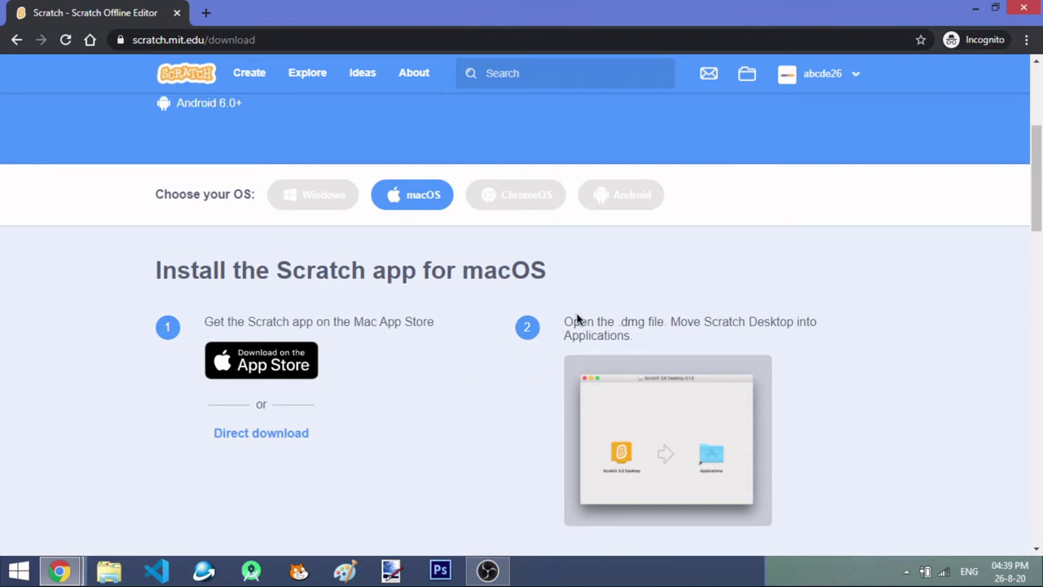
pyautogui.moveTo(624, 321); pyautogui.dragTo(813, 323)
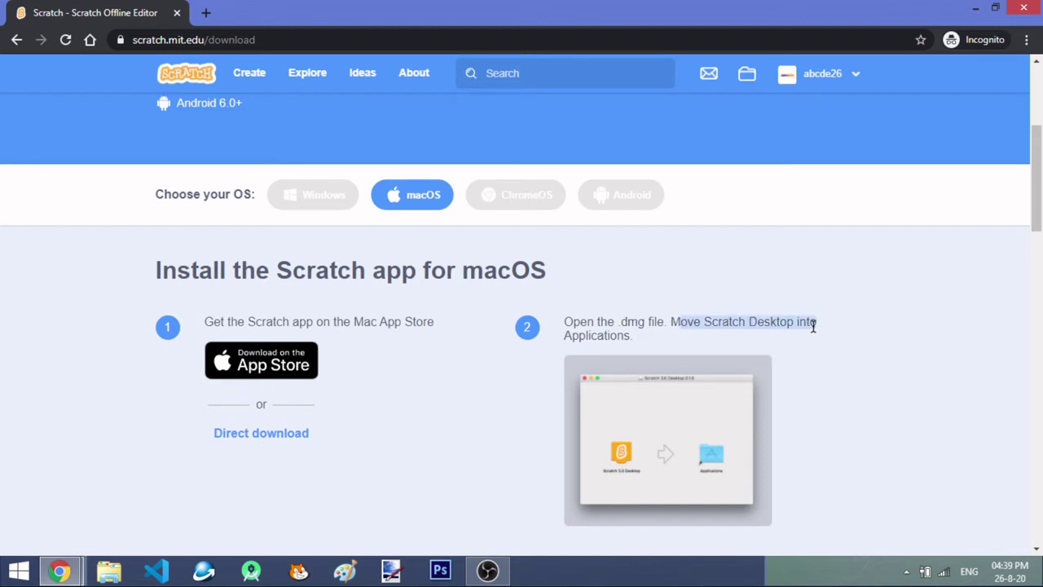
pyautogui.click(734, 338)
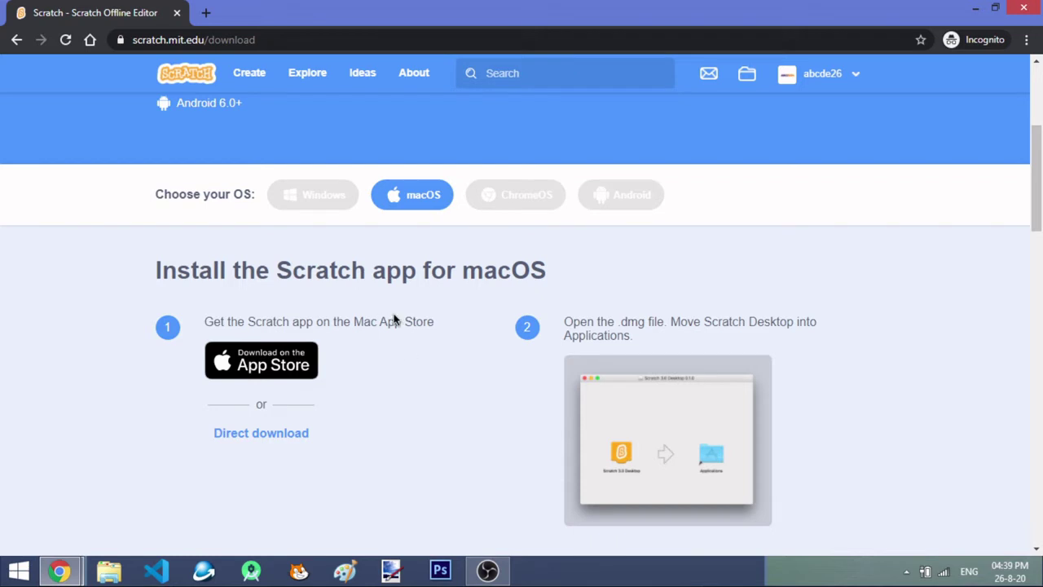
pyautogui.click(504, 189)
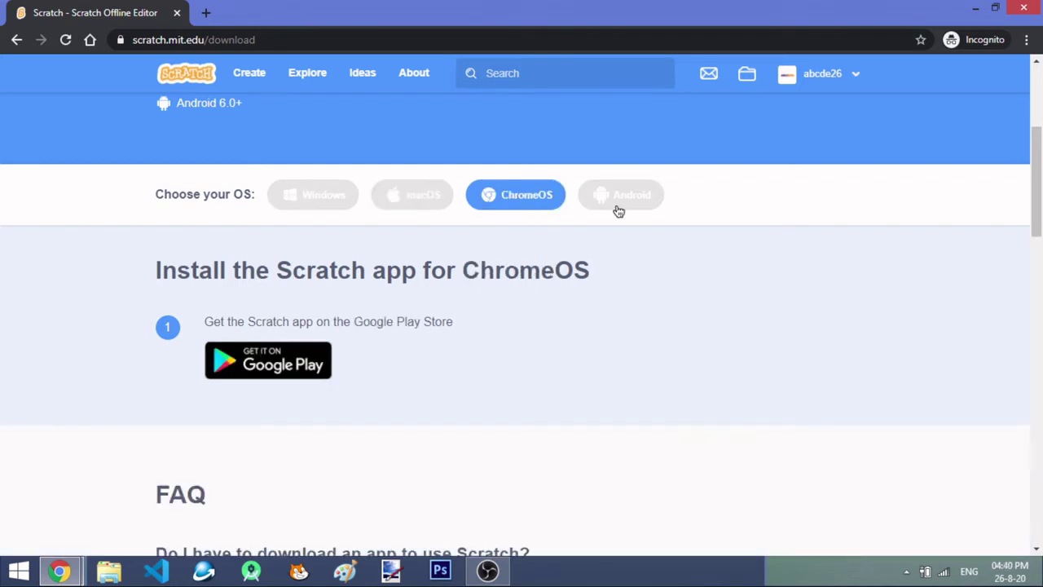
pyautogui.click(618, 209)
pyautogui.click(537, 193)
pyautogui.click(629, 187)
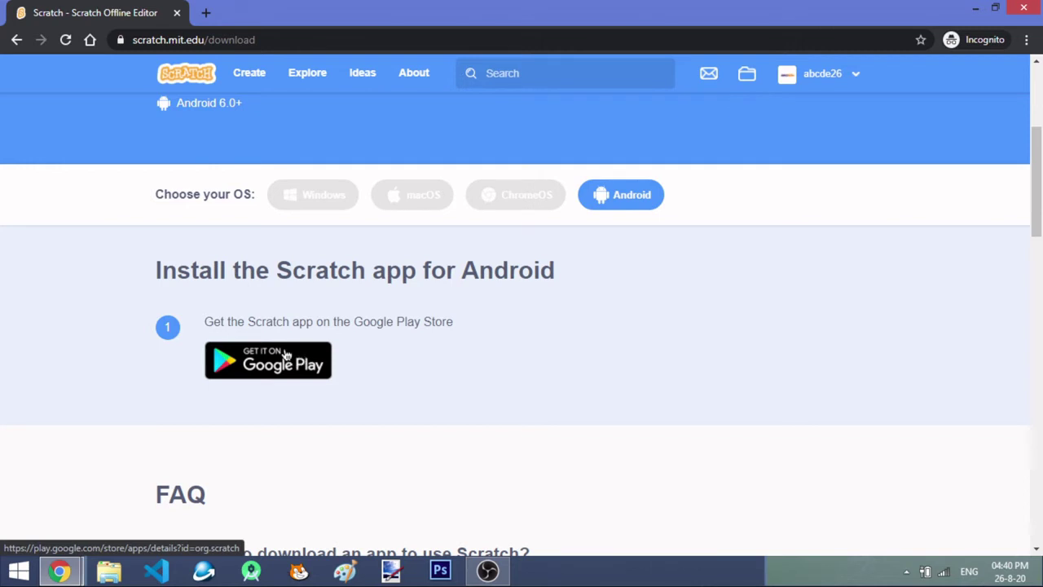
# - Download the Windows installer directly and save it as Scratch Desktop Setup 3.14.0.exe in the Programs folder inside Downloads > MCT
pyautogui.click(283, 197)
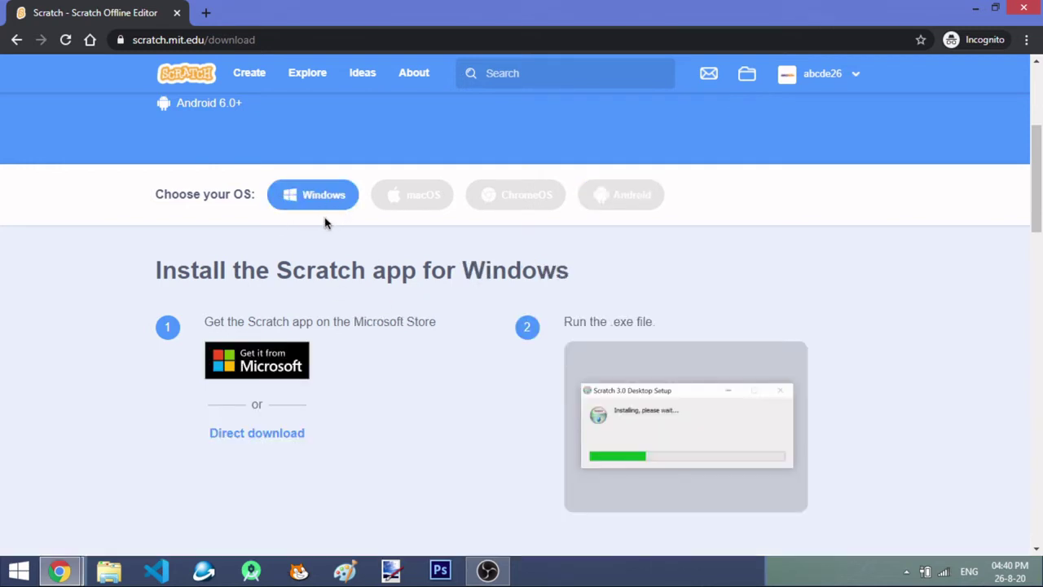
pyautogui.click(278, 437)
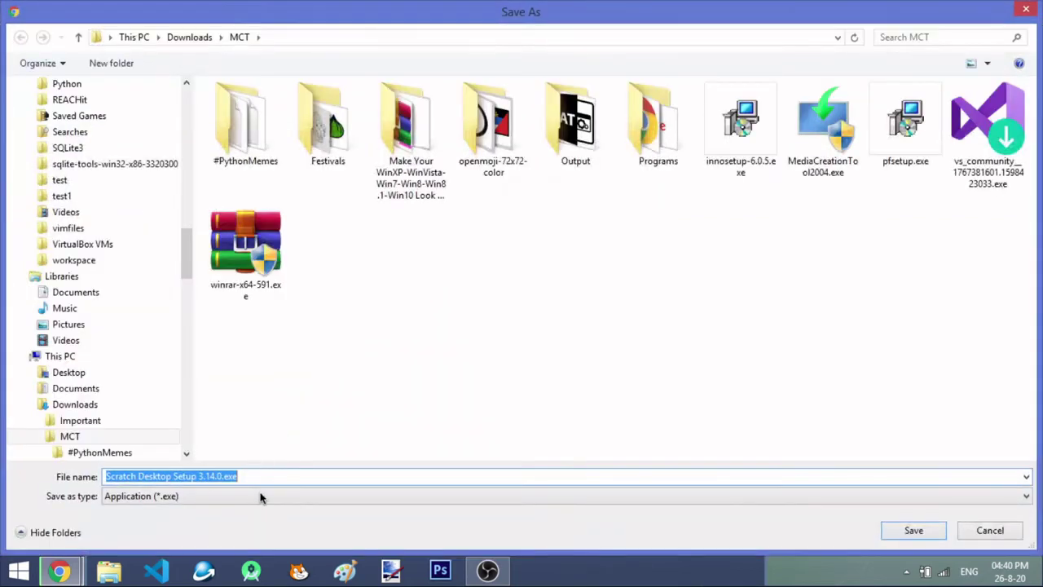
pyautogui.click(425, 296)
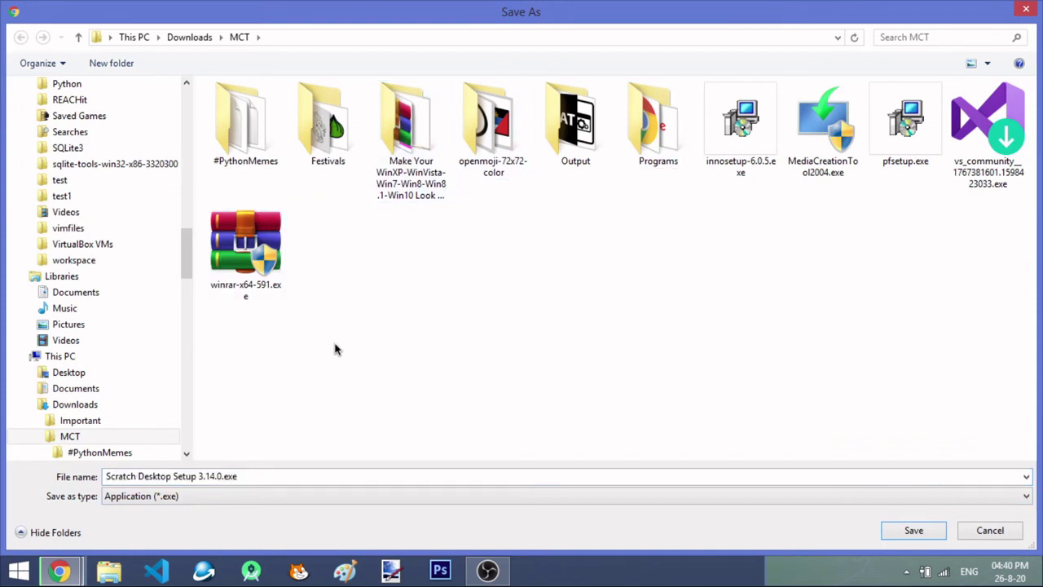
pyautogui.press('Menu')
pyautogui.click(603, 277)
pyautogui.doubleClick(660, 133)
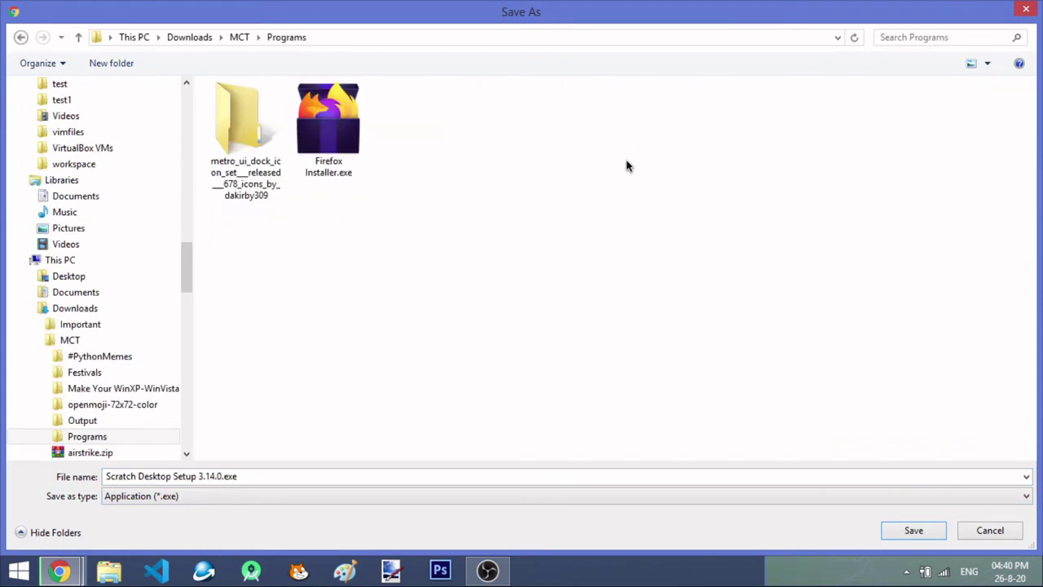
pyautogui.click(282, 475)
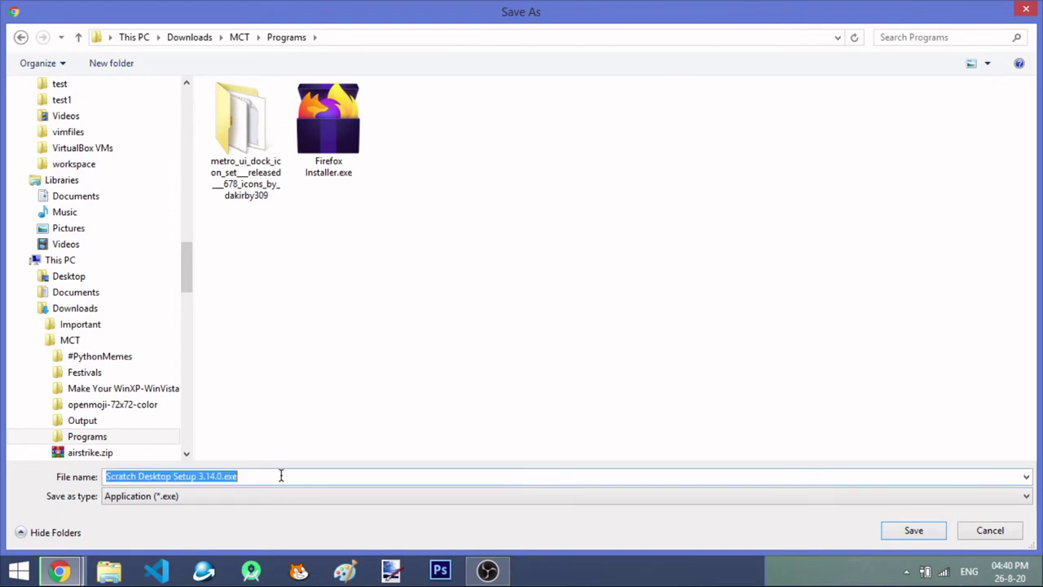
pyautogui.doubleClick(281, 475)
pyautogui.click(281, 475)
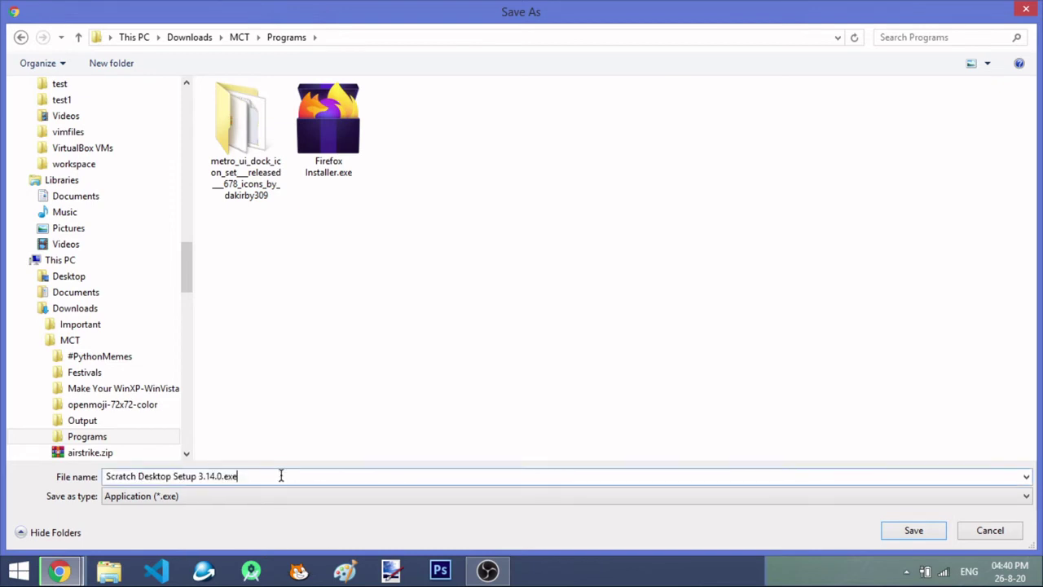
pyautogui.press('Return')
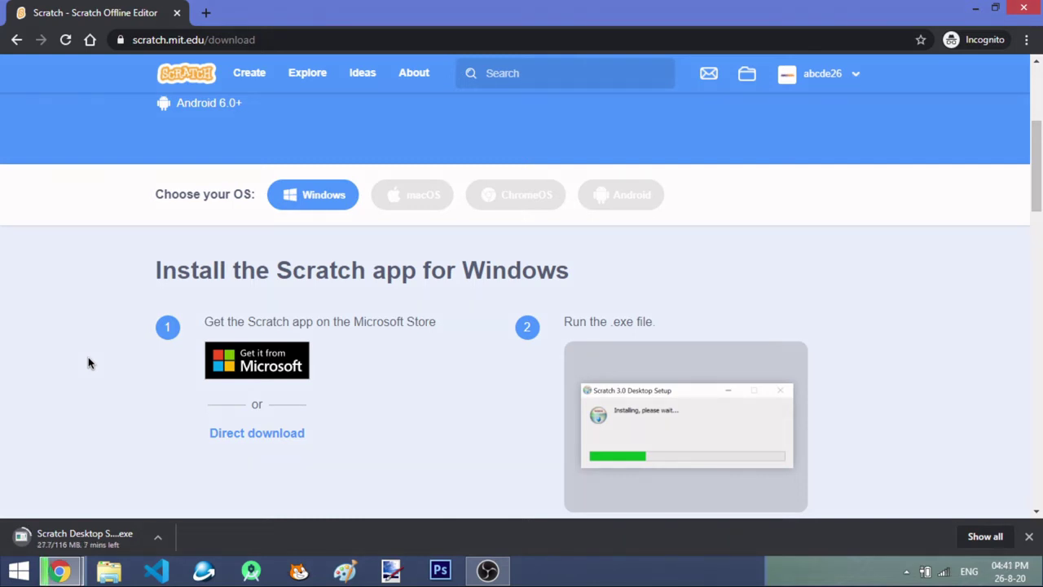
# - Run the downloaded Scratch Desktop installer and install it for anyone who uses this computer (all users)
pyautogui.scroll(-5, 89, 363)
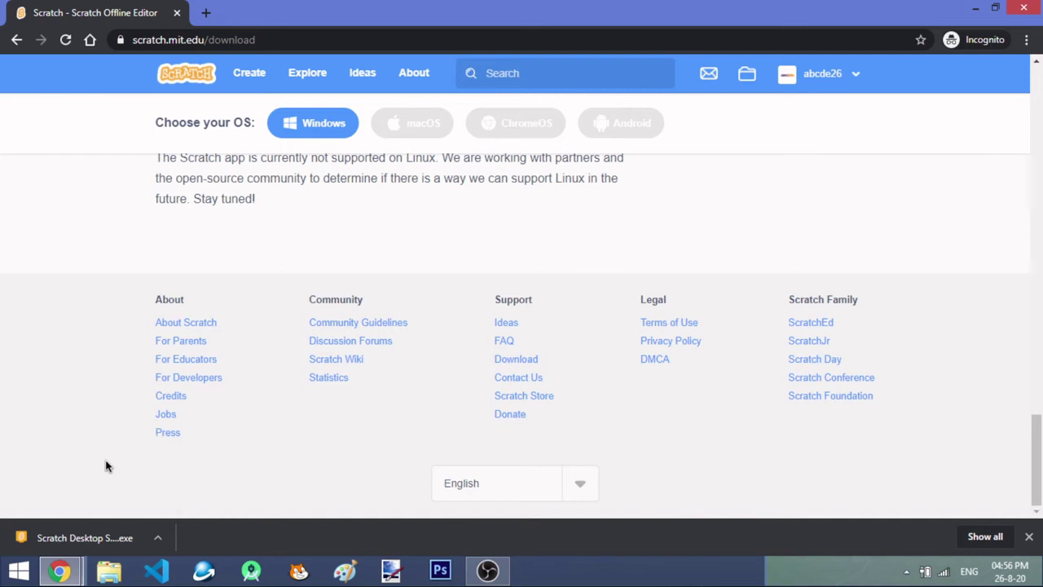
pyautogui.click(100, 538)
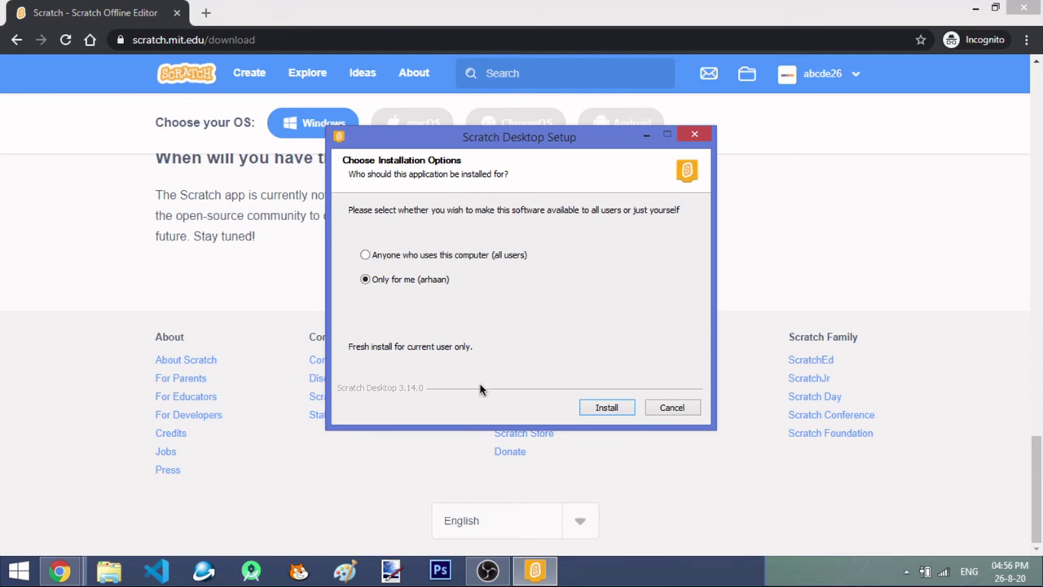
pyautogui.click(476, 256)
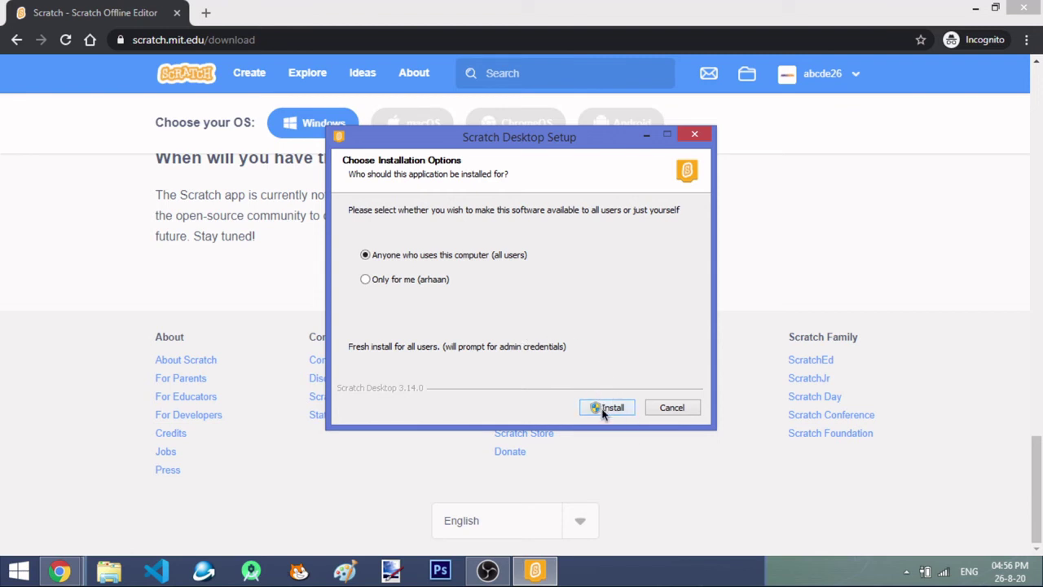
pyautogui.click(408, 280)
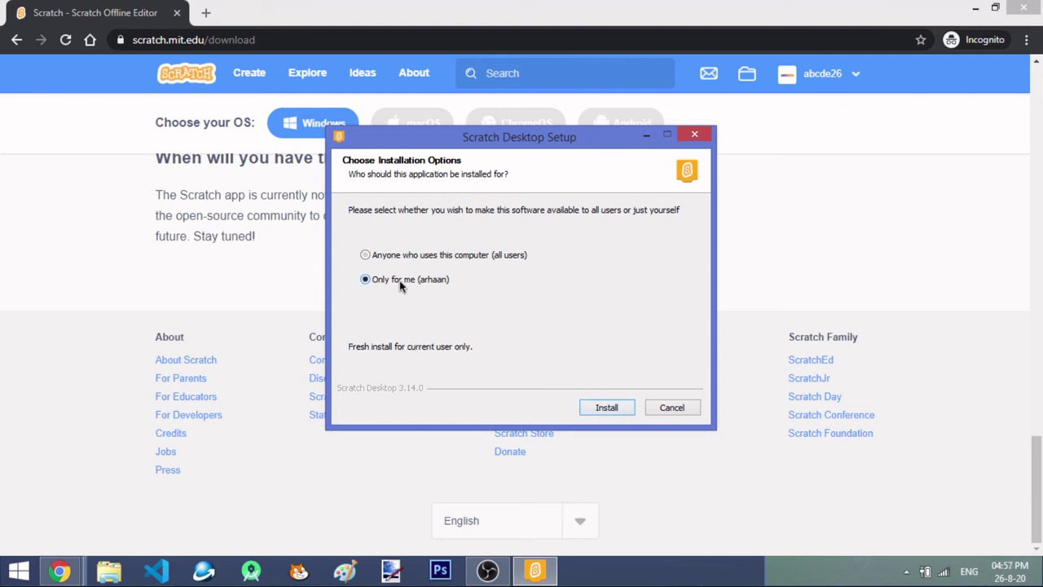
pyautogui.click(366, 256)
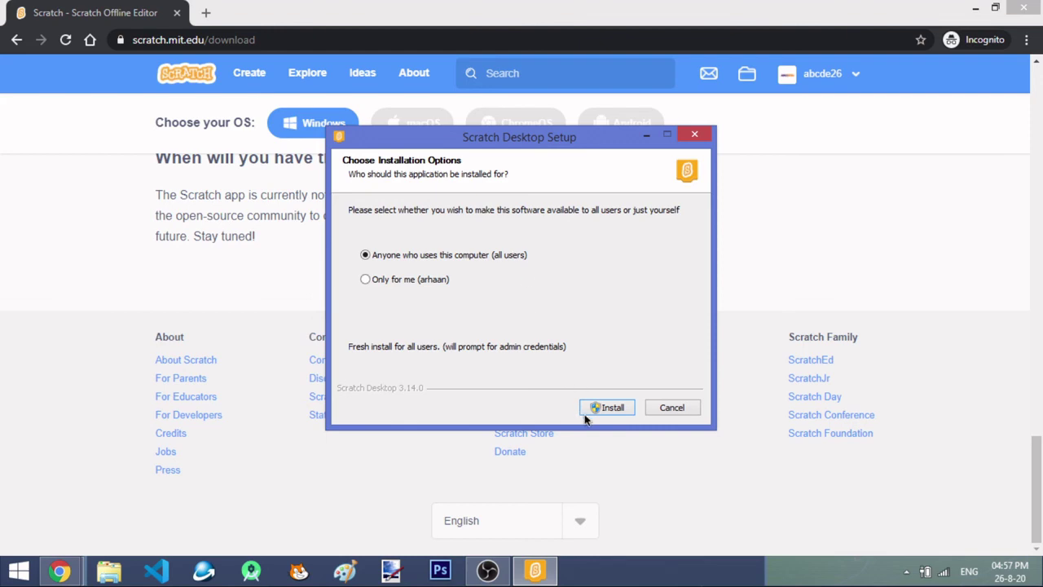
pyautogui.click(612, 414)
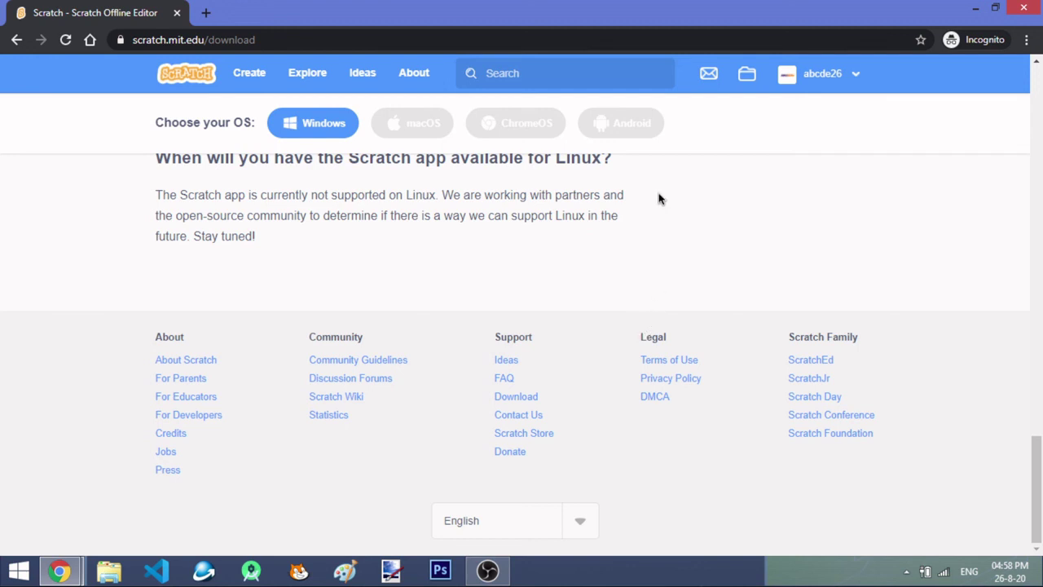
# - Switch to the Windows desktop, launch Scratch Desktop from its shortcut and maximize its window
pyautogui.hotkey('alt', 'Tab')
pyautogui.hotkey('alt', 'Tab')
pyautogui.hotkey('alt', 'Tab')
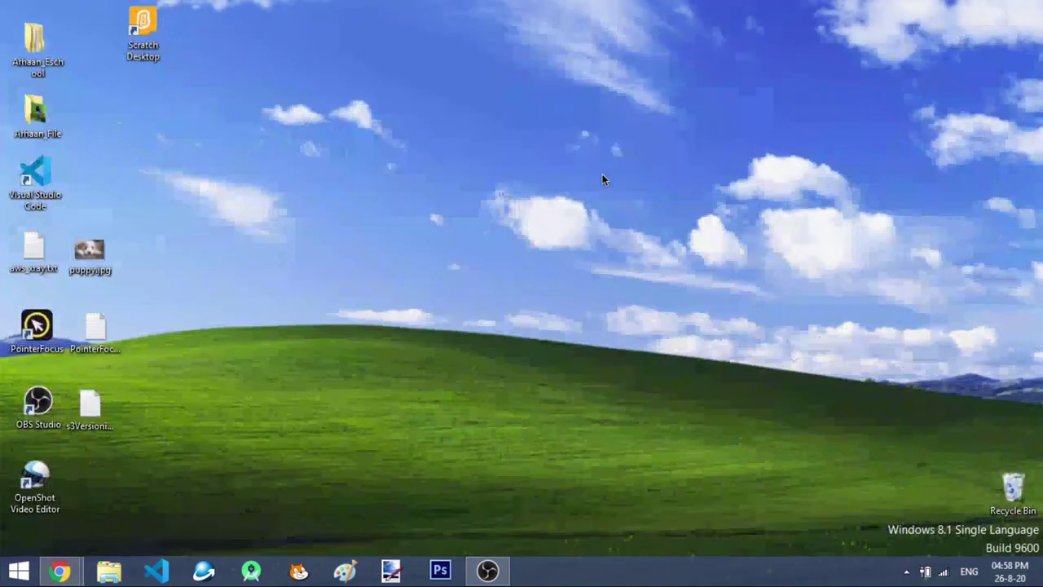
pyautogui.moveTo(584, 145); pyautogui.dragTo(458, 199)
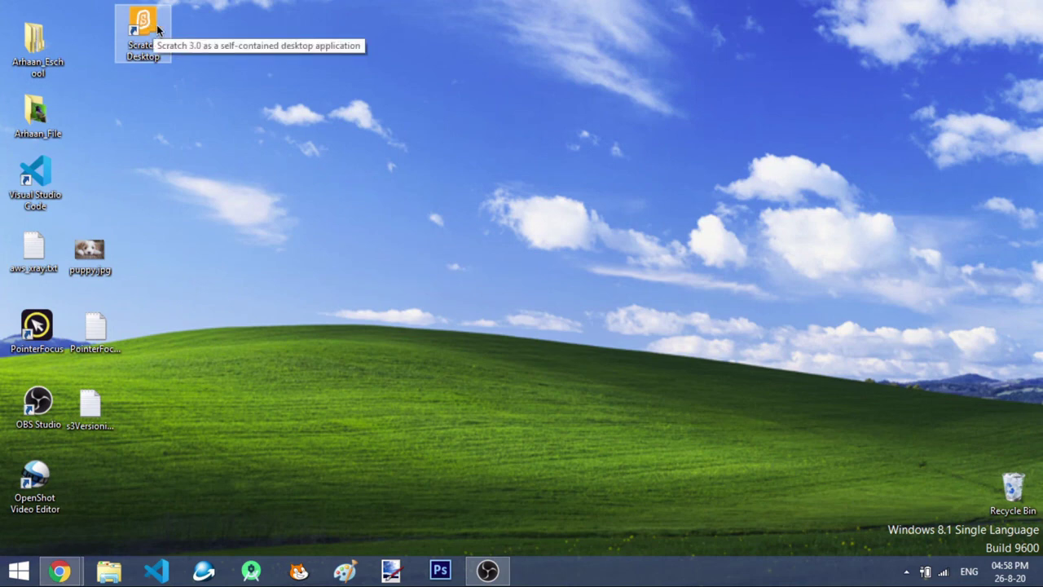
pyautogui.moveTo(157, 30); pyautogui.dragTo(104, 177)
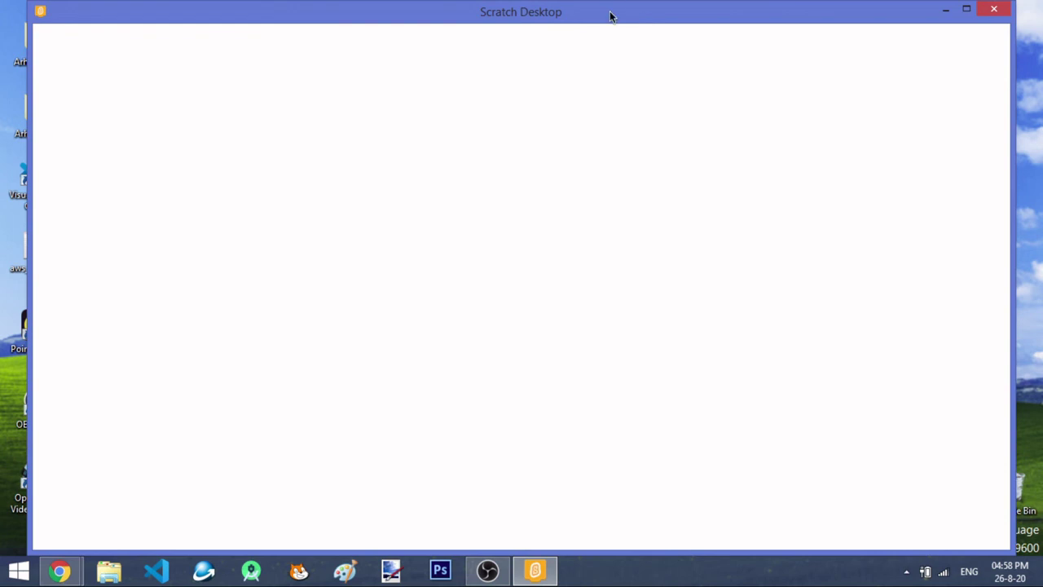
pyautogui.moveTo(612, 16); pyautogui.dragTo(682, 1)
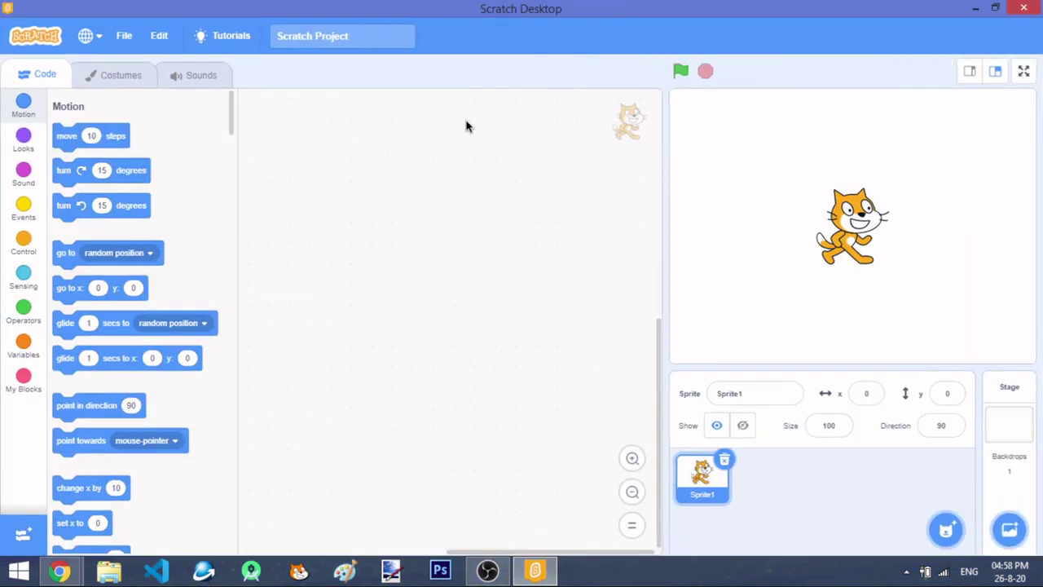